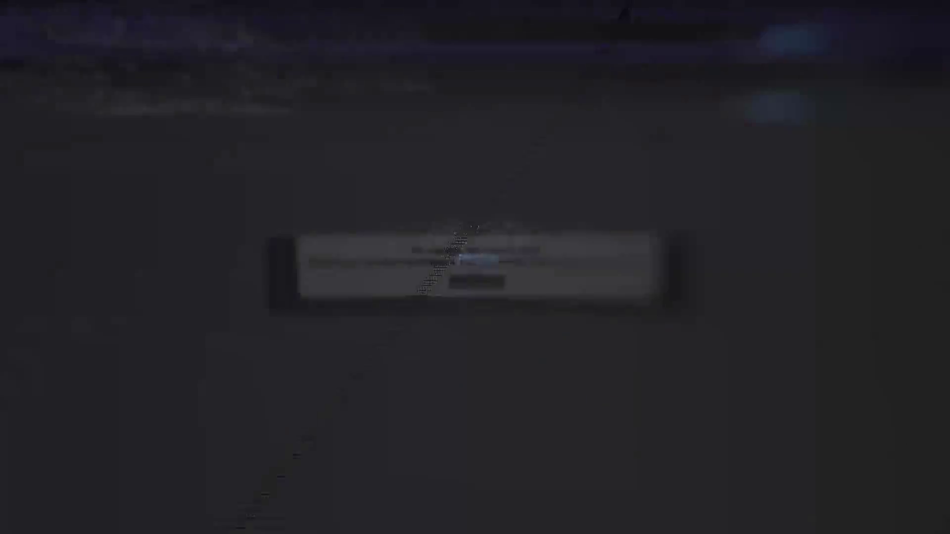
- Download the 3.5 GB PF BASE 2.0 BEST PLUGIN PR.rar archive from Google Drive despite the virus-scan warning
left_click(477, 300)
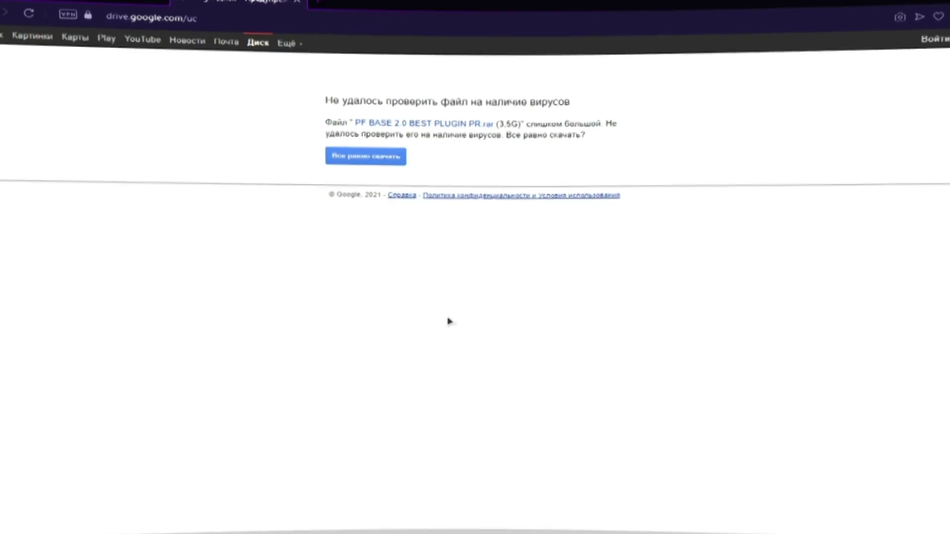
left_click(374, 168)
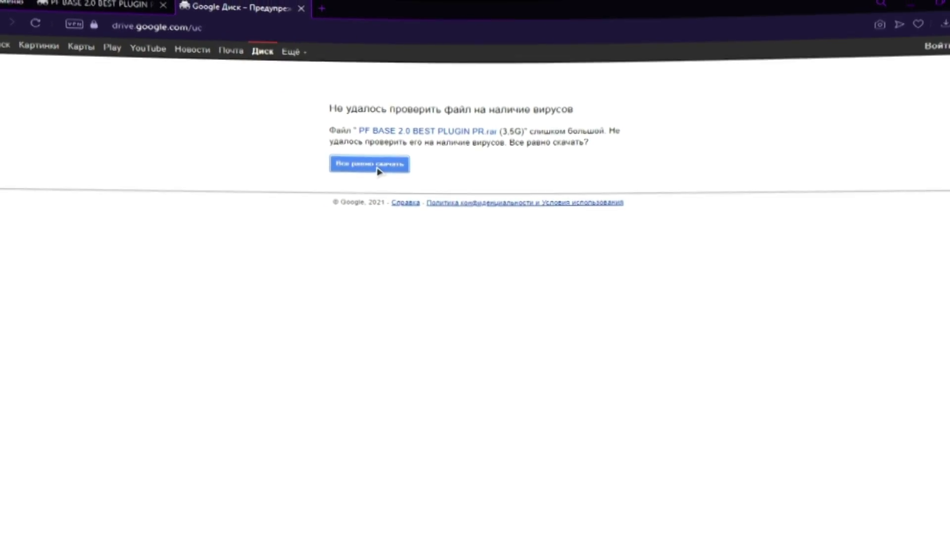
left_click(395, 261)
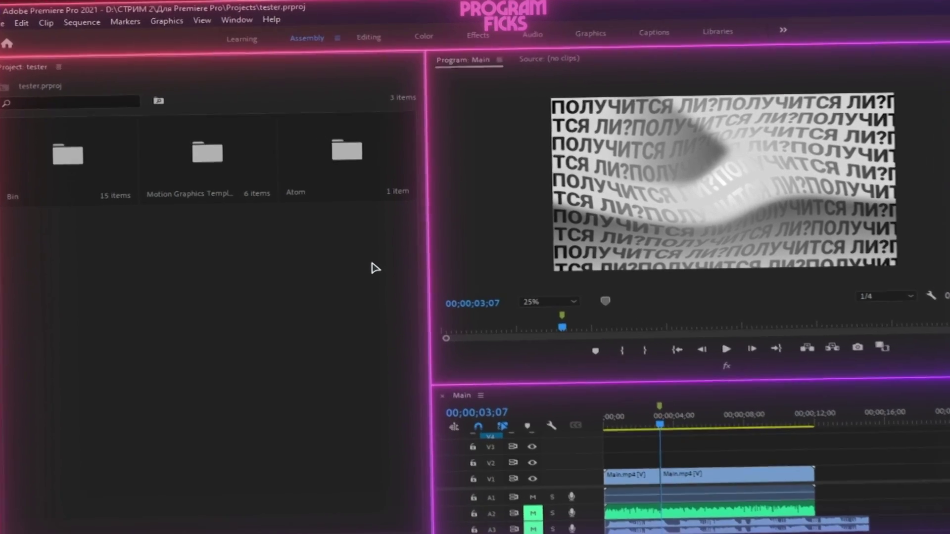
- Open the BASE Montage Library panel from the Window > Extensions menu
left_click(236, 18)
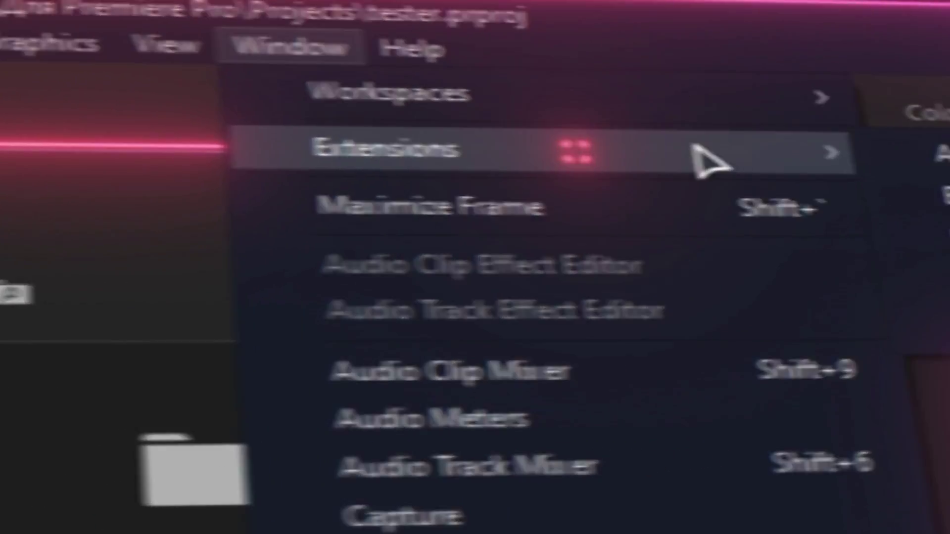
mouse_move(784, 134)
left_click(945, 269)
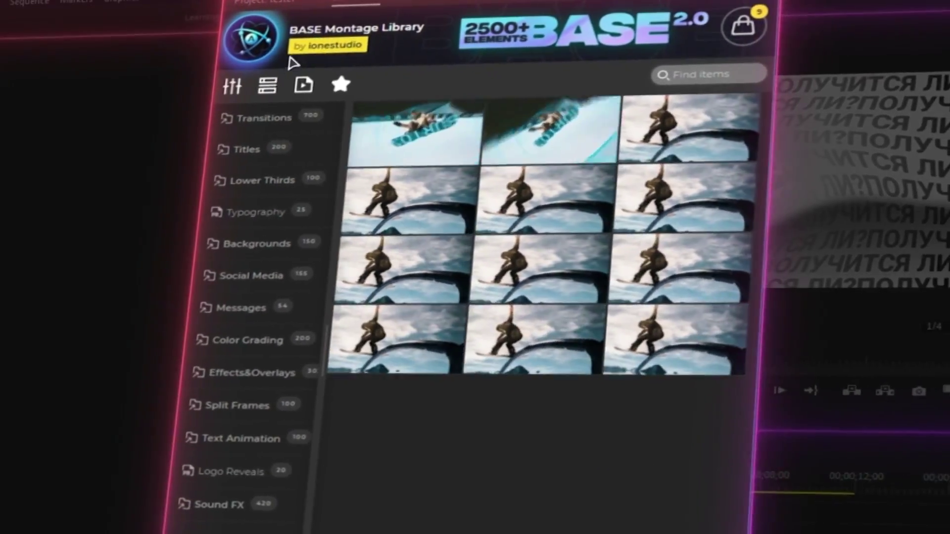
- Browse the Zoom, Corner Slide and VHS glitch transitions in the library
left_click(271, 121)
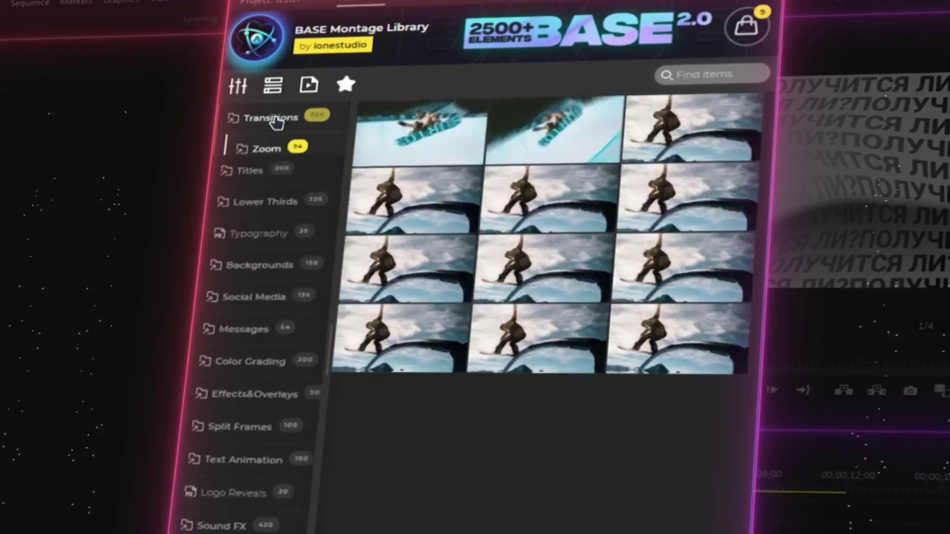
left_click(225, 503)
left_click(236, 474)
scroll(237, 471, "down", 5)
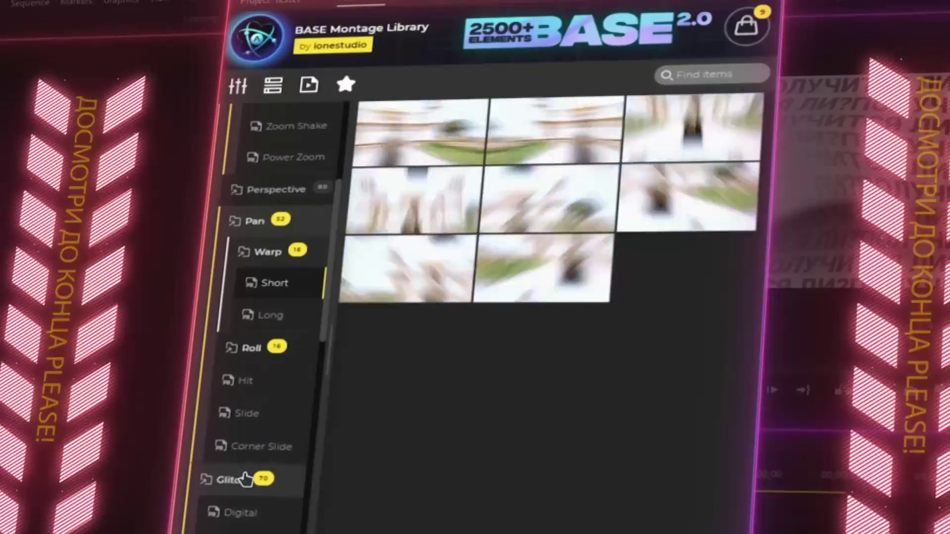
left_click(271, 447)
scroll(262, 447, "down", 4)
left_click(251, 448)
- Browse the Blur, Shape and Split transitions, then collapse the Transitions category
scroll(249, 449, "down", 3)
left_click(248, 405)
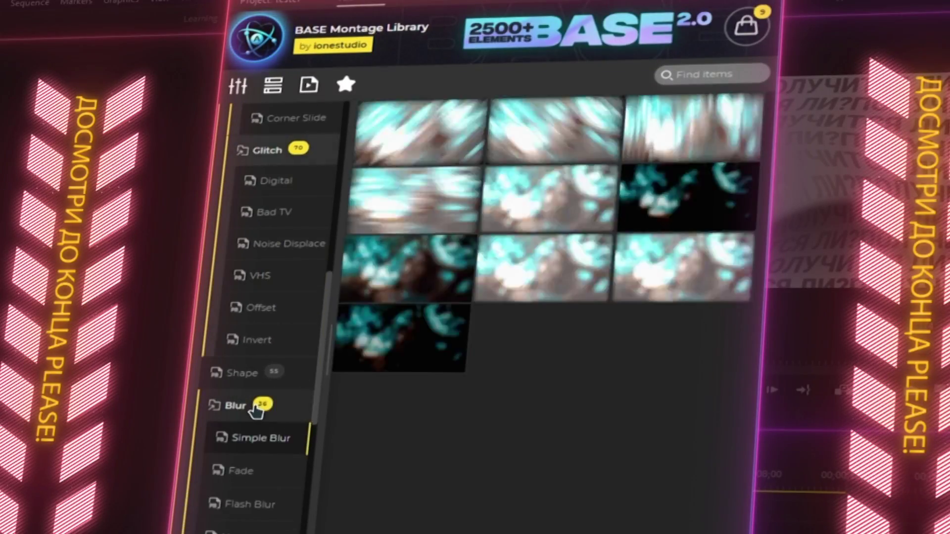
scroll(248, 317, "down", 3)
left_click(250, 290)
scroll(256, 372, "down", 5)
left_click(255, 372)
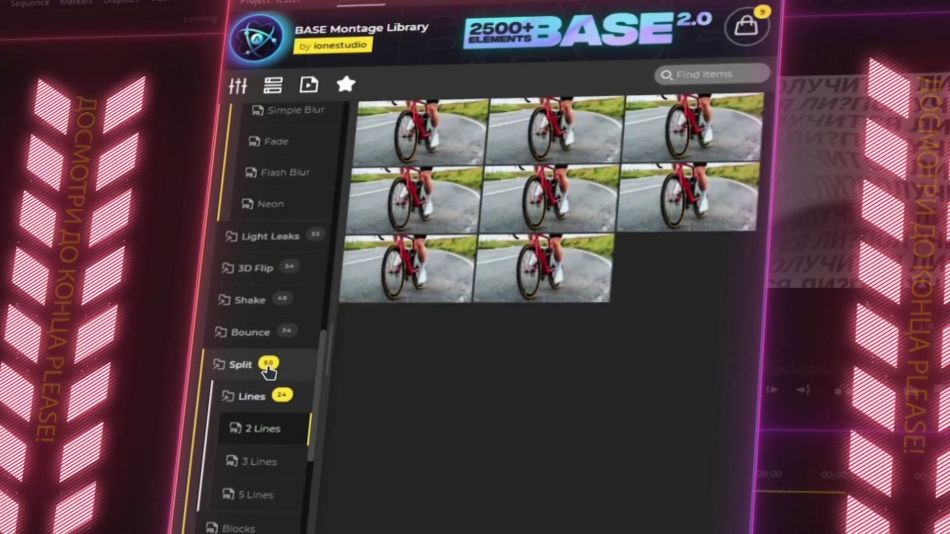
scroll(257, 247, "up", 10)
left_click(269, 118)
- Browse the Modern and Glitch titles and the Left Minimal lower thirds
left_click(254, 148)
left_click(262, 211)
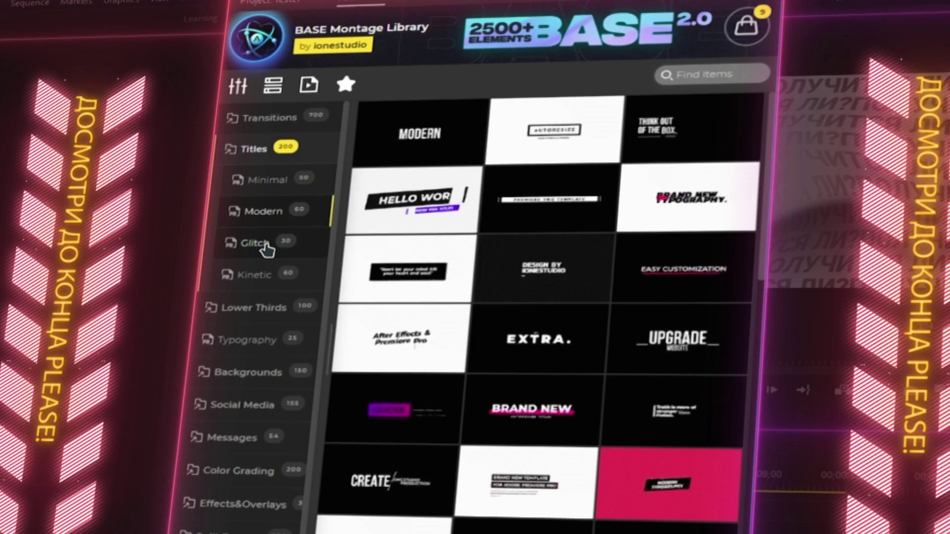
left_click(254, 242)
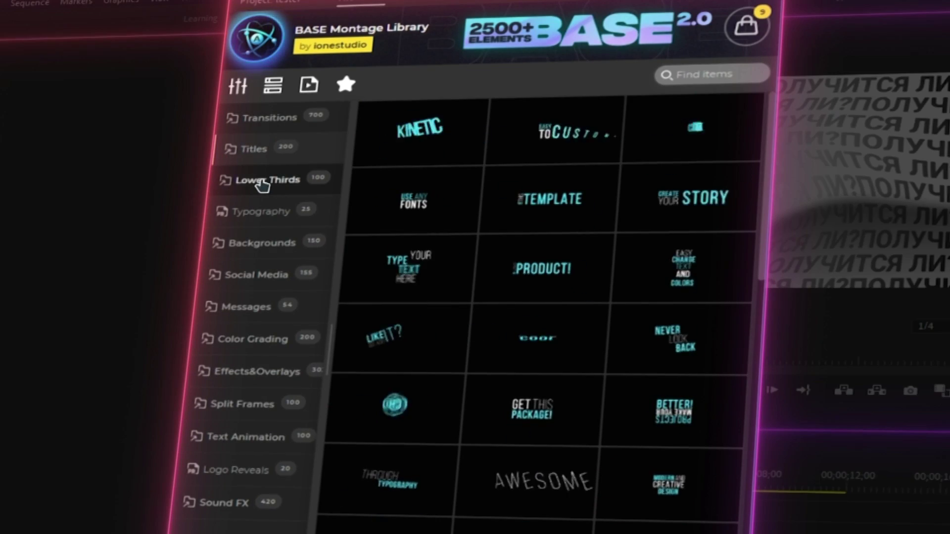
left_click(268, 179)
left_click(266, 211)
left_click(262, 243)
- Browse the Modern and Glitch lower thirds, then the Typography templates
left_click(265, 307)
left_click(248, 401)
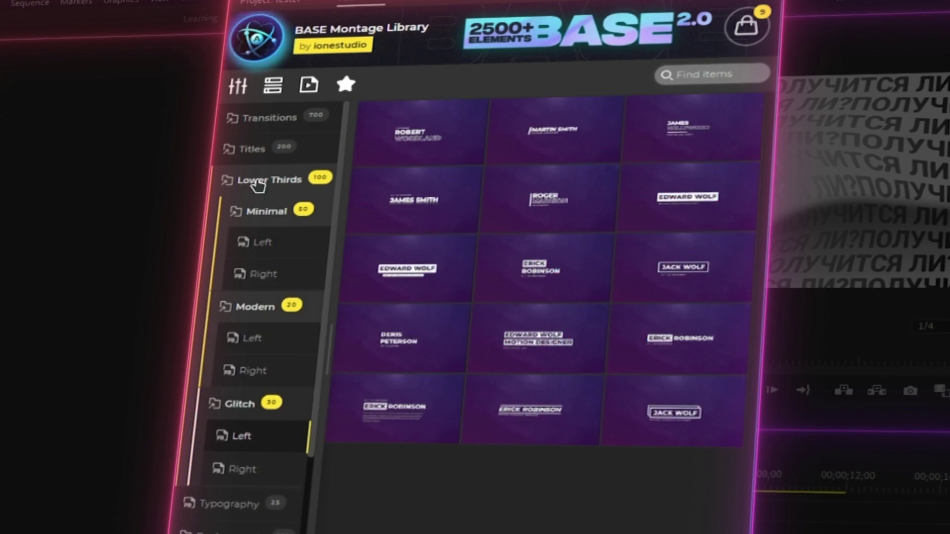
left_click(263, 180)
left_click(267, 212)
- Browse the Gradient, Particle and Kinetic backgrounds
left_click(254, 242)
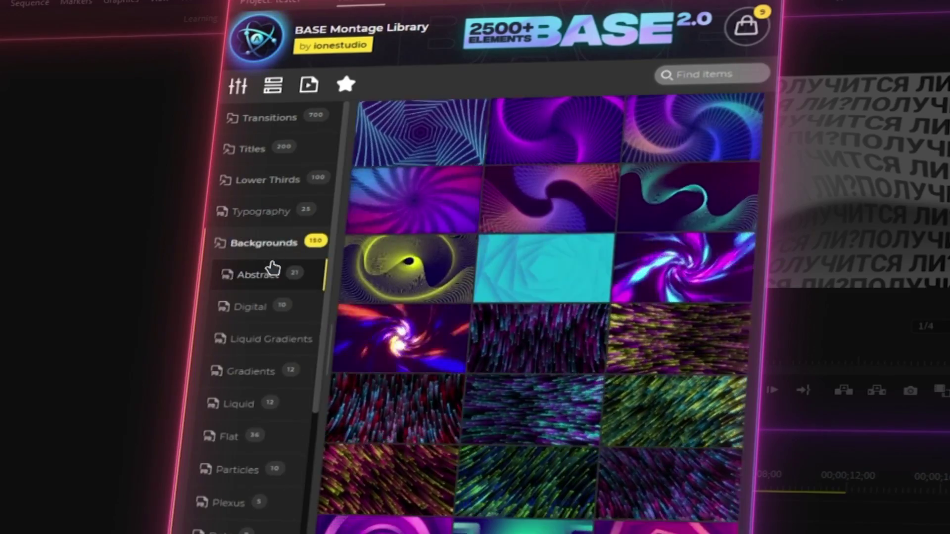
left_click(251, 371)
left_click(238, 470)
scroll(248, 421, "down", 5)
left_click(239, 431)
left_click(240, 464)
- Browse the Social Media Type 01 and Type 02 lower thirds and the Messages templates
left_click(239, 244)
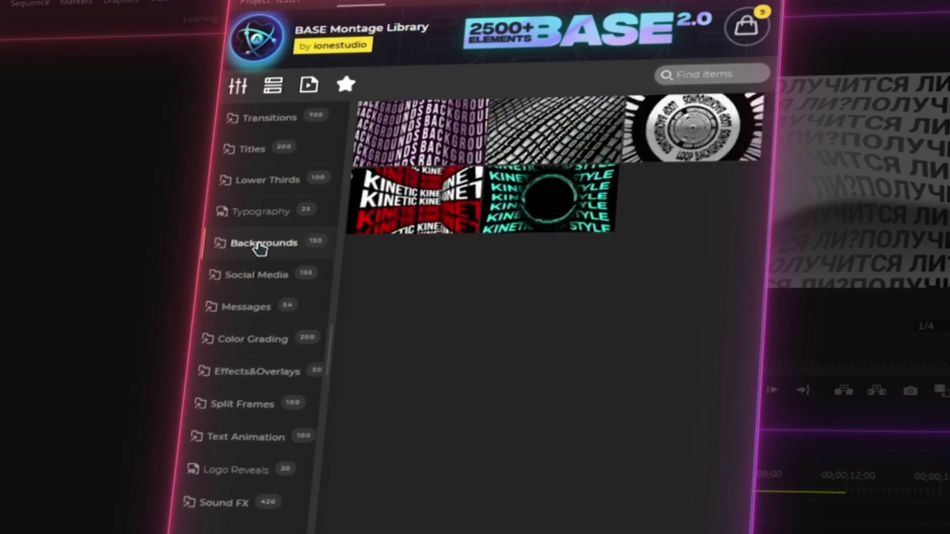
left_click(266, 276)
left_click(268, 373)
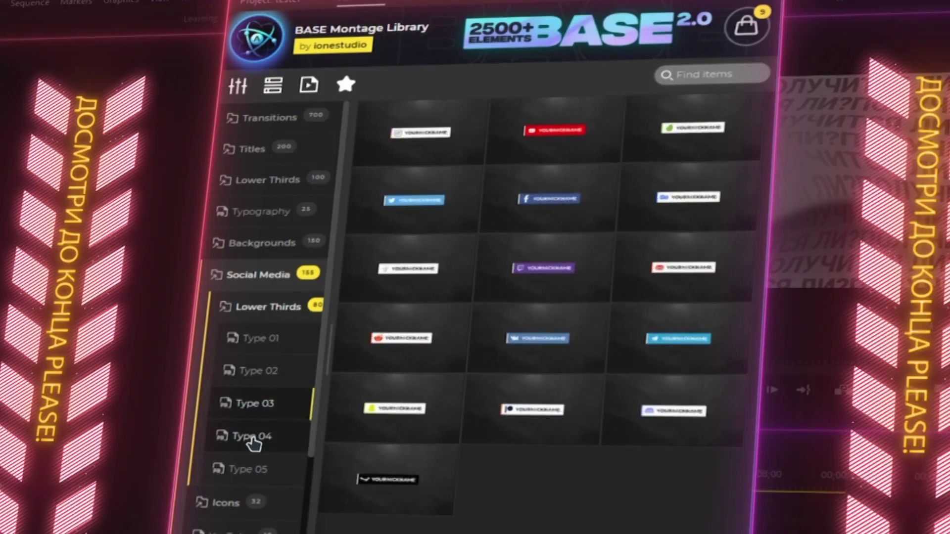
left_click(247, 339)
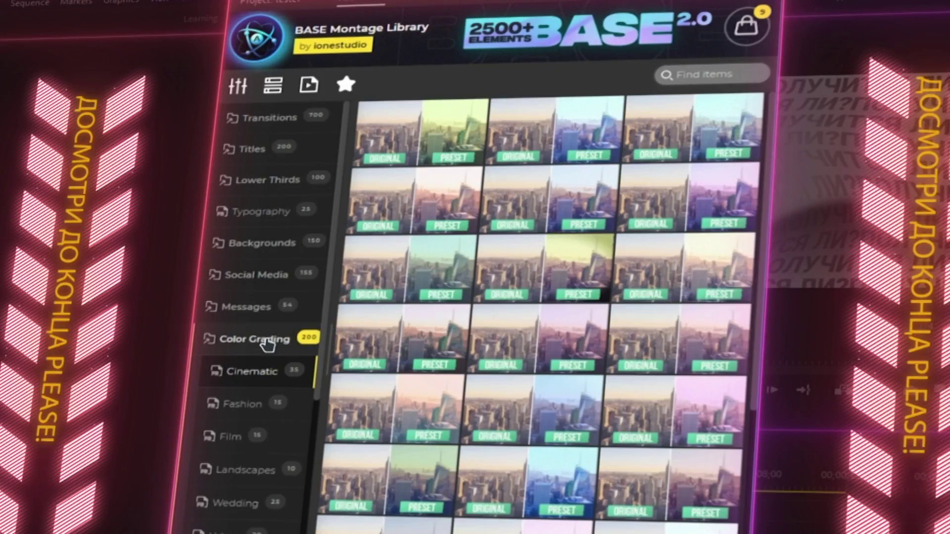
scroll(250, 347, "down", 2)
- Browse the Color Grading presets and the RGB, Glitch and Camera Screen overlays
left_click(250, 365)
scroll(259, 421, "up", 2)
left_click(266, 378)
left_click(230, 470)
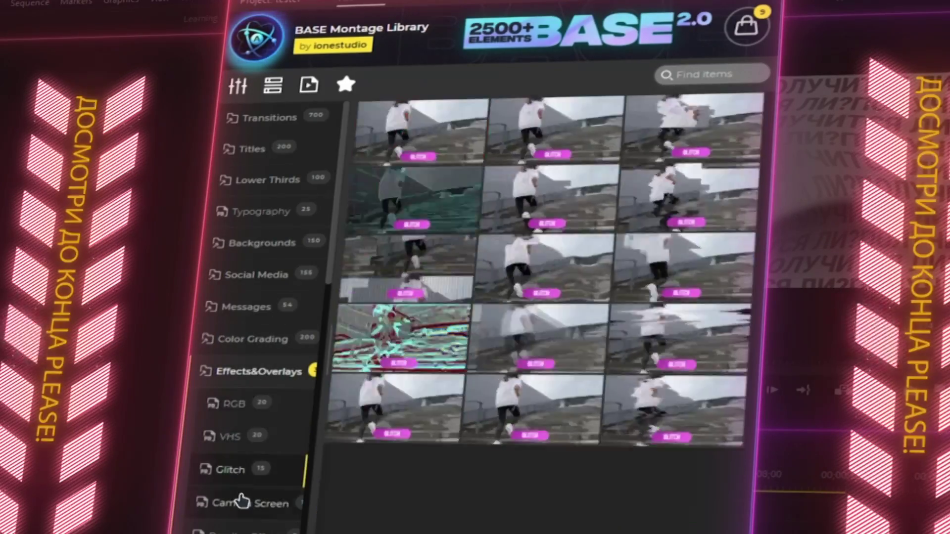
left_click(250, 503)
- Browse the Text Animation, Logo Reveals and Sound FX items, then return to Transitions
left_click(252, 444)
left_click(233, 509)
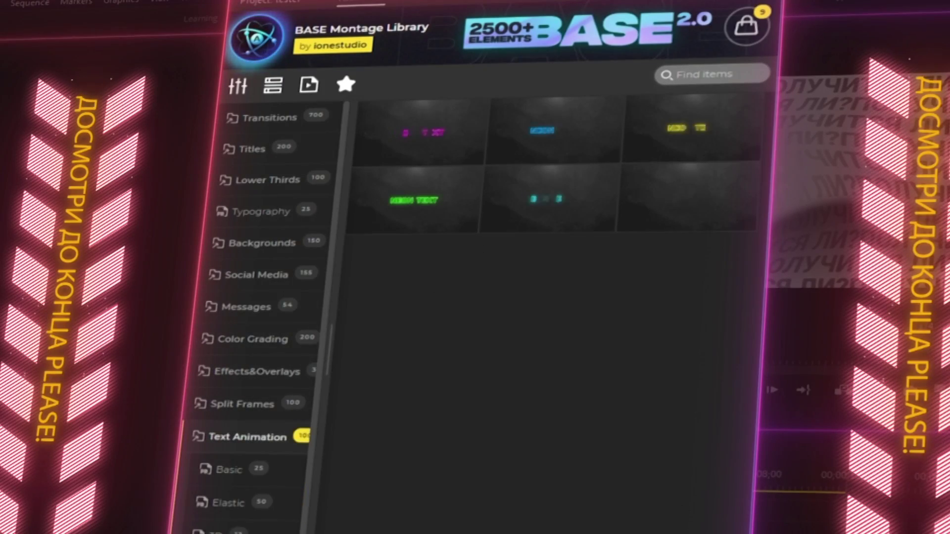
scroll(245, 445, "down", 2)
left_click(246, 361)
left_click(236, 470)
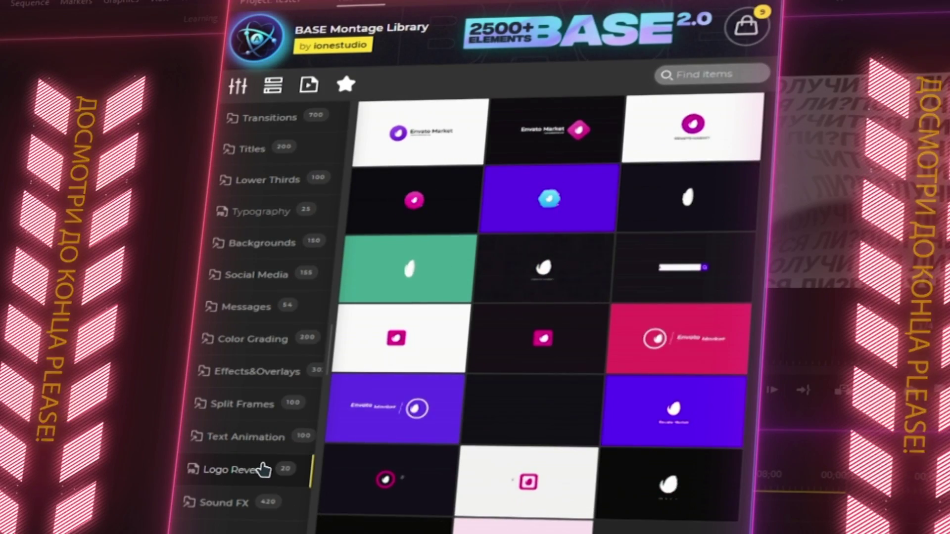
left_click(225, 502)
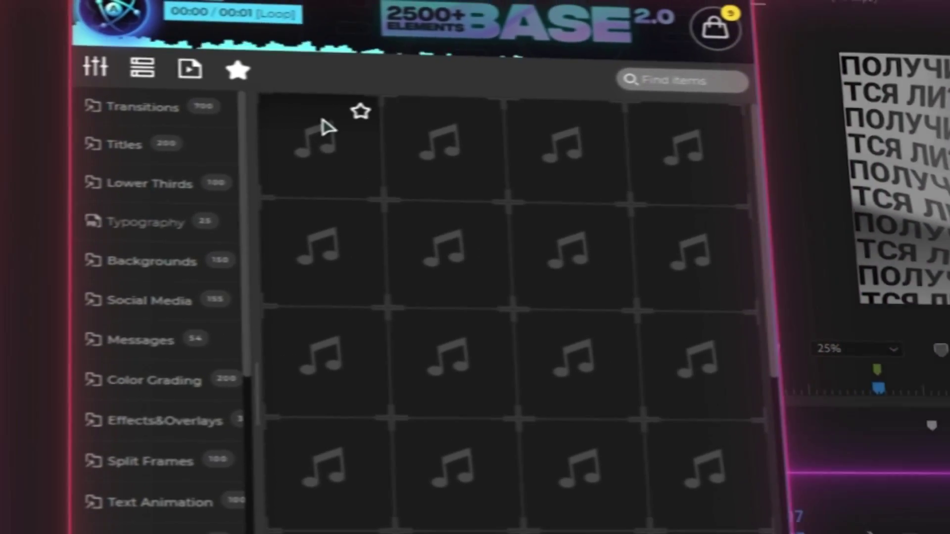
left_click(75, 114)
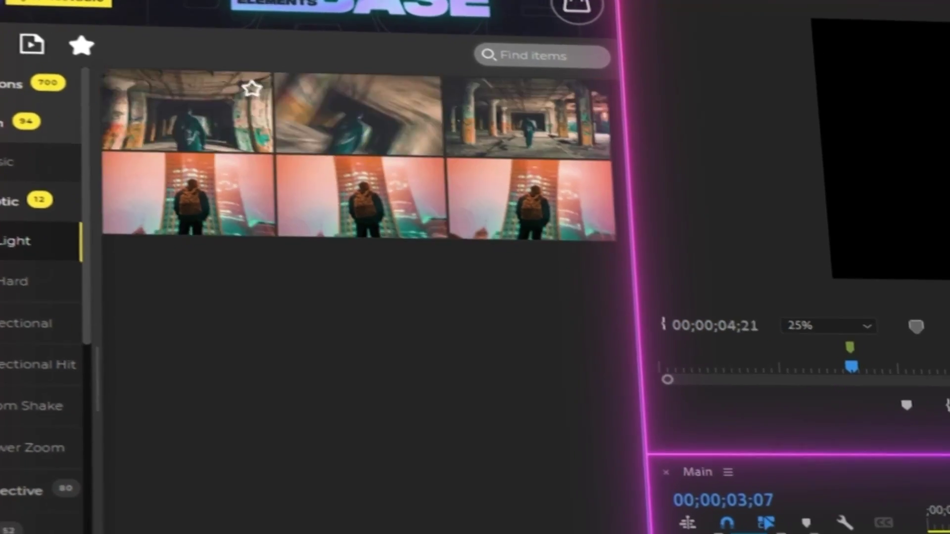
- Place the Zoom Optic Light transition over the Main.mp4 cut at 00;00;04;00
left_click_drag(188, 112, 347, 336)
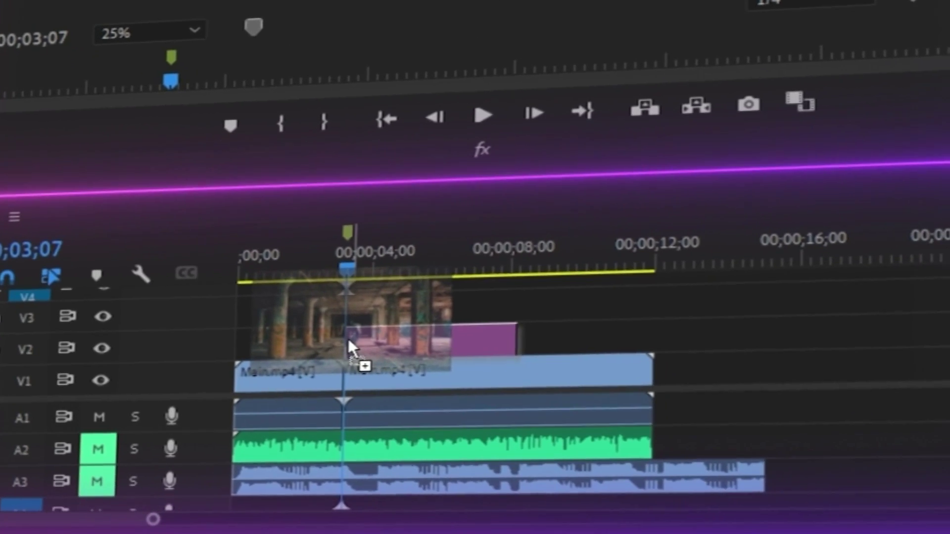
key("Up")
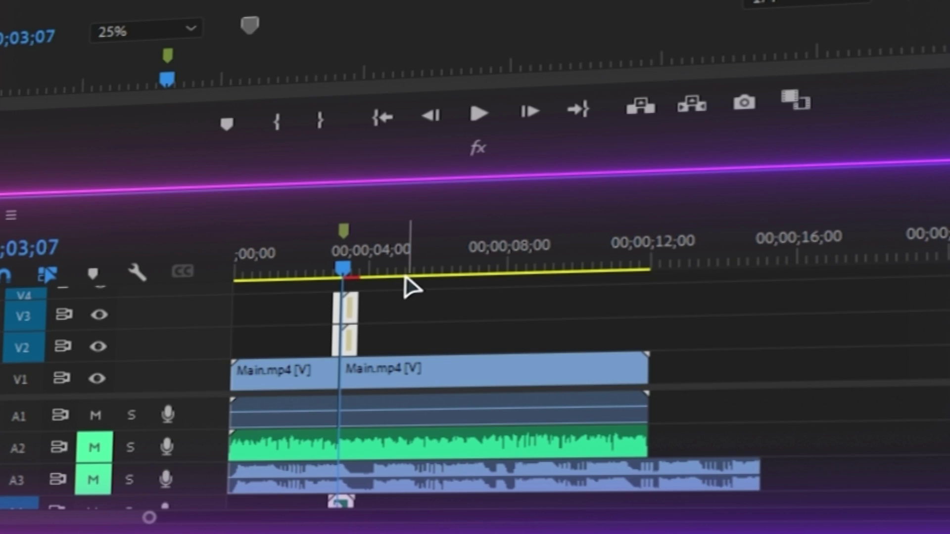
left_click(405, 277)
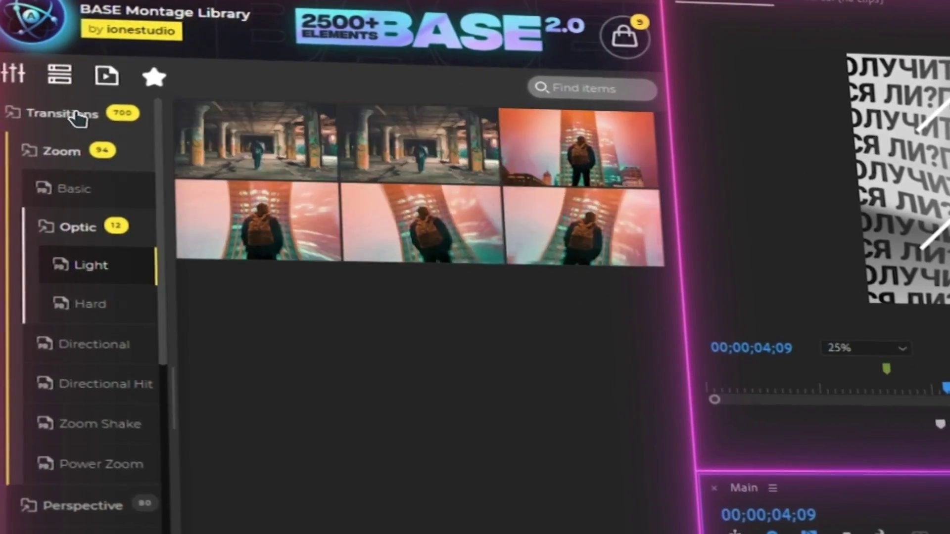
- Apply the Glitch - 10 overlay at 00;00;04;00, then move the playhead to Main.mp4's end
left_click(73, 119)
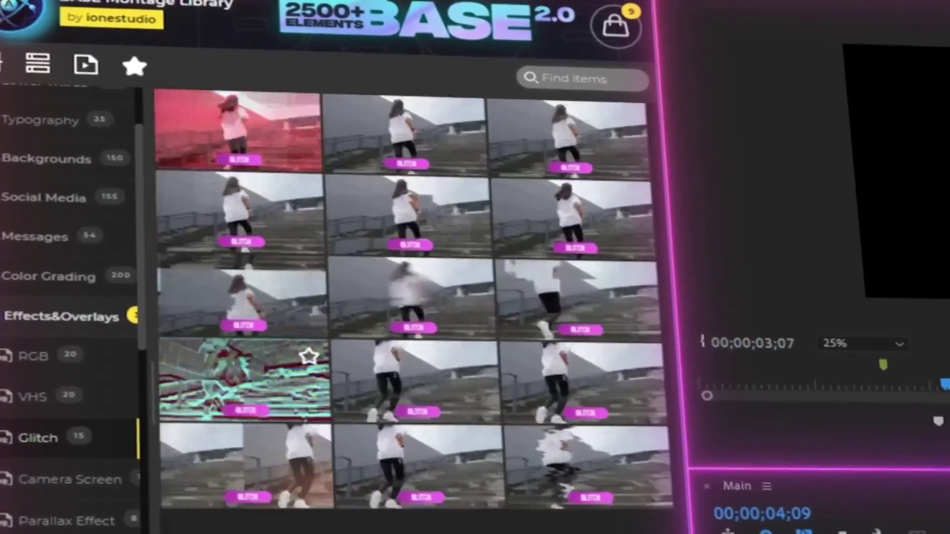
left_click(257, 401)
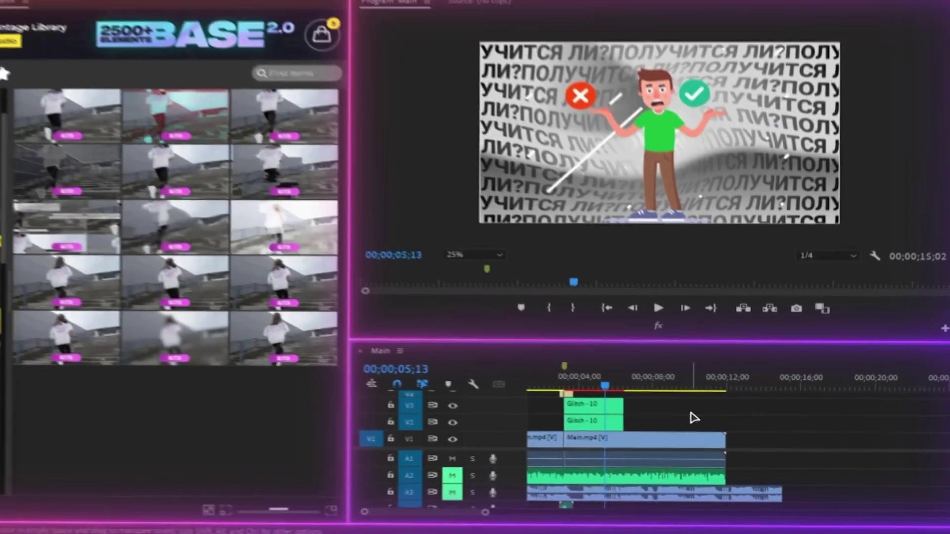
key("Down")
key("Down")
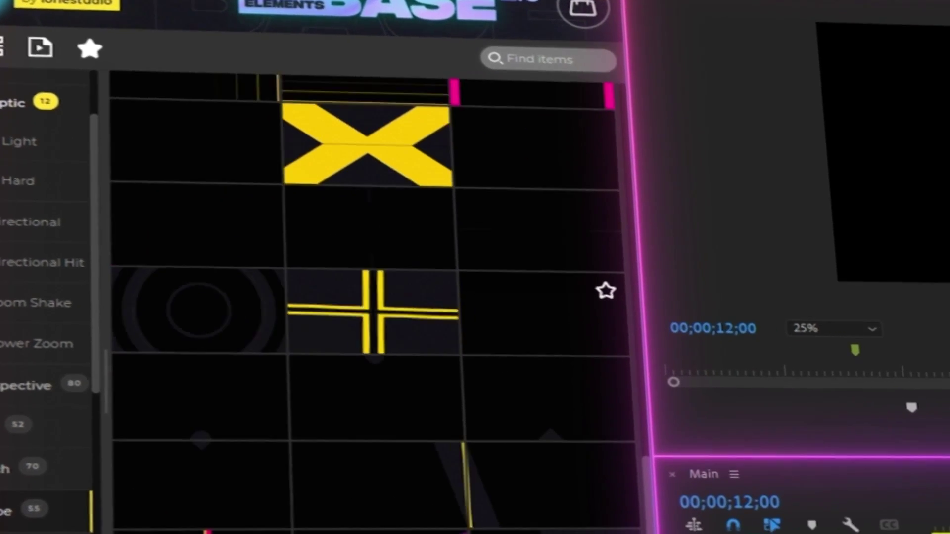
- Add Shape Transition - 45 at 00;00;12;00 and recolour it to dark grey and near-white
mouse_move(571, 369)
left_mouse_down()
mouse_move(472, 237)
mouse_move(756, 337)
left_mouse_up()
left_click_drag(815, 332, 817, 332)
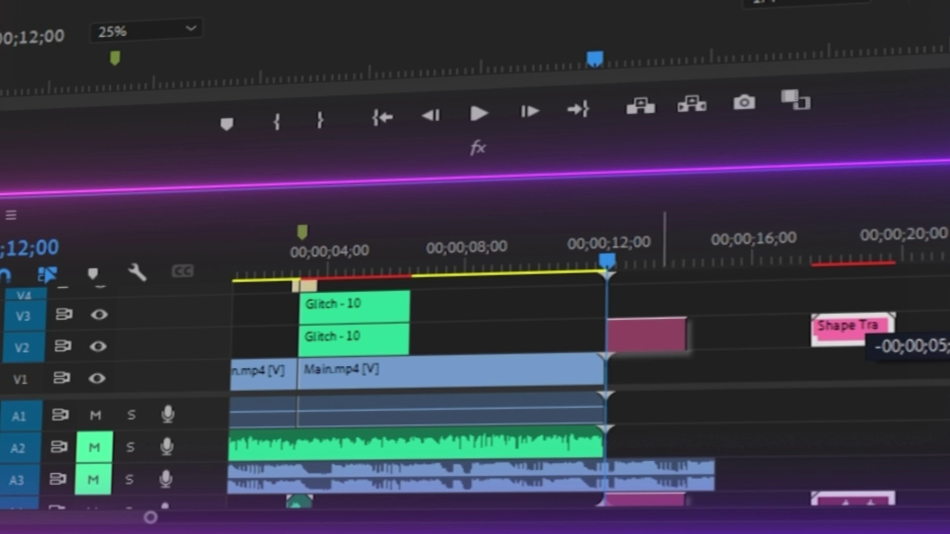
left_click_drag(851, 331, 607, 334)
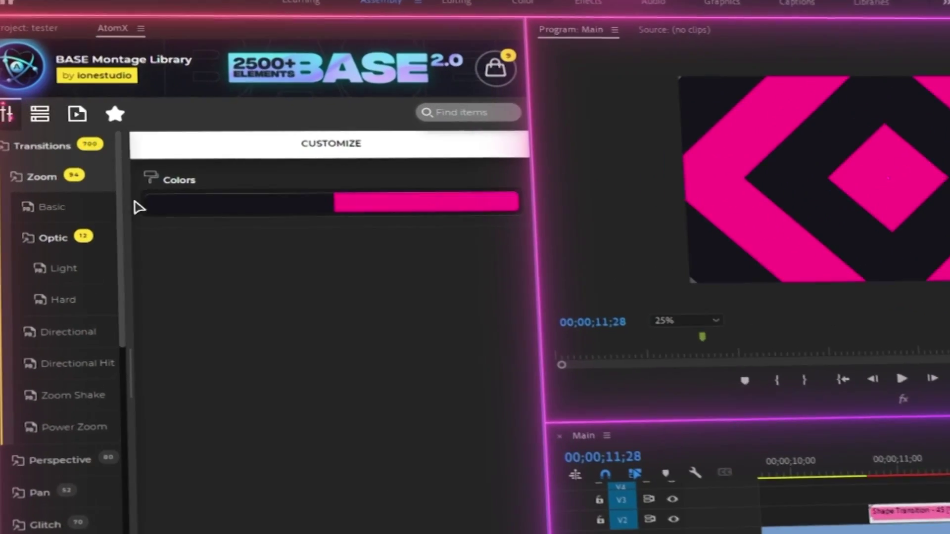
left_click(281, 218)
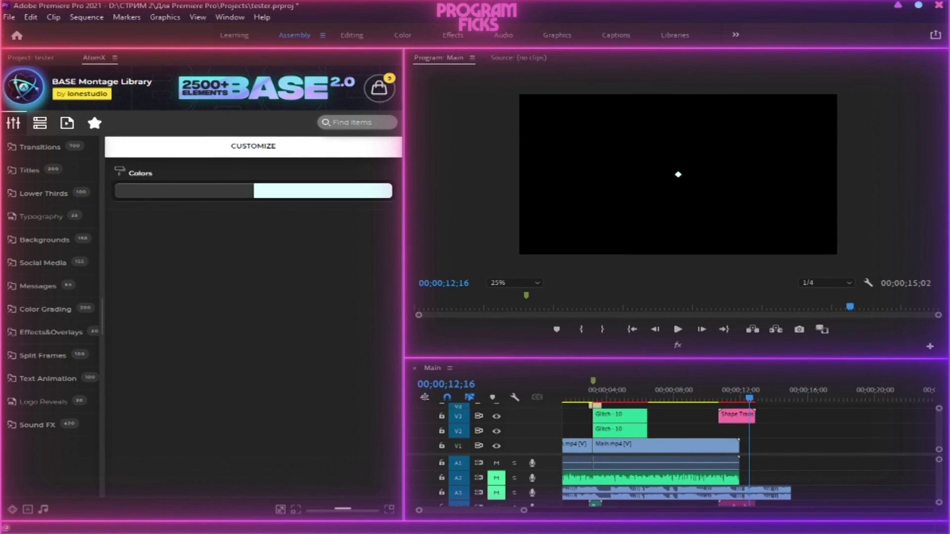
- Add a Flat Background after Main.mp4 on V1 and scale it to frame size
left_click(44, 240)
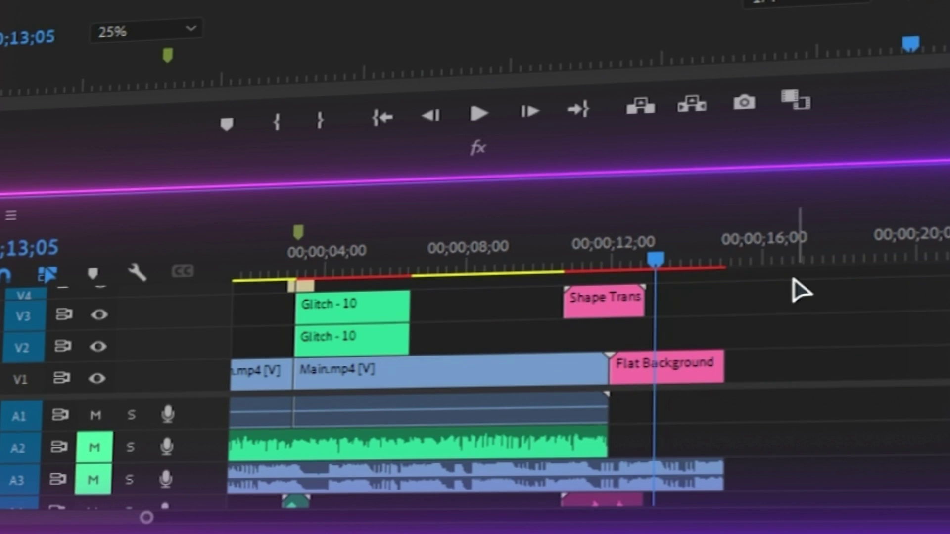
right_click(687, 381)
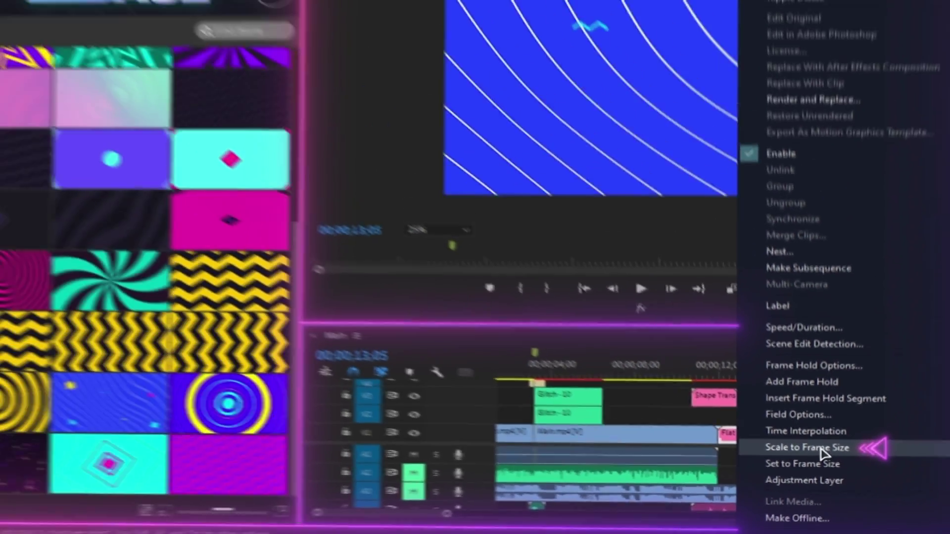
left_click(795, 391)
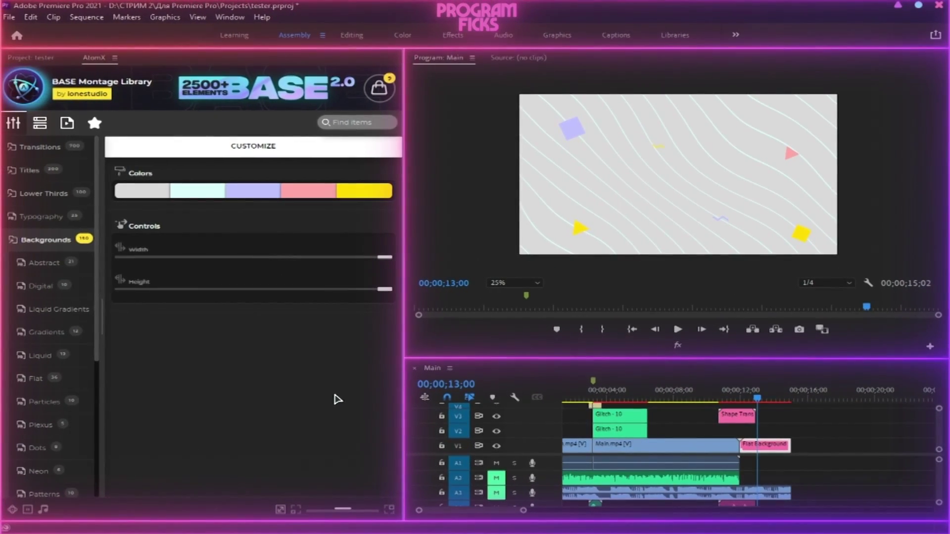
- Place Minimal Title_06 on V2 from about 00;00;12 to 00;00;24, then zoom the timeline out
left_click(43, 172)
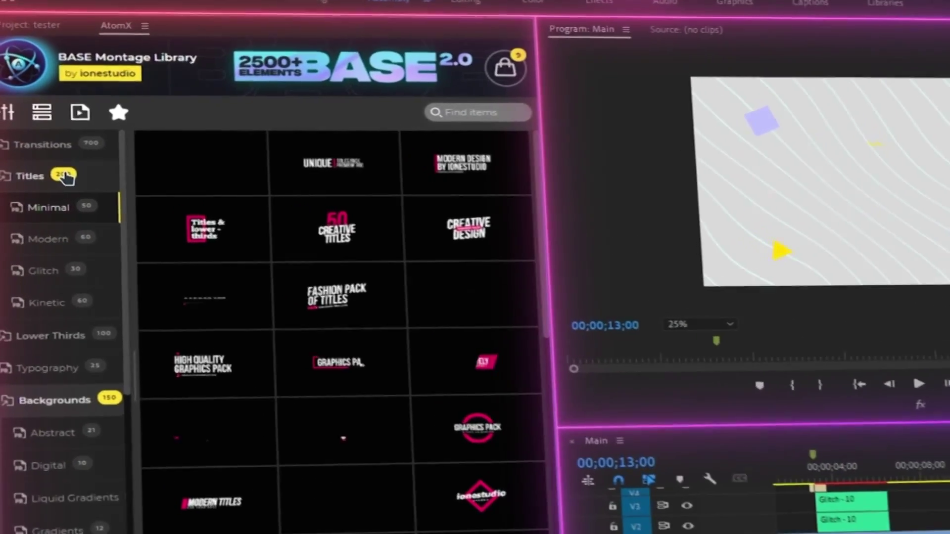
left_click_drag(488, 236, 720, 279)
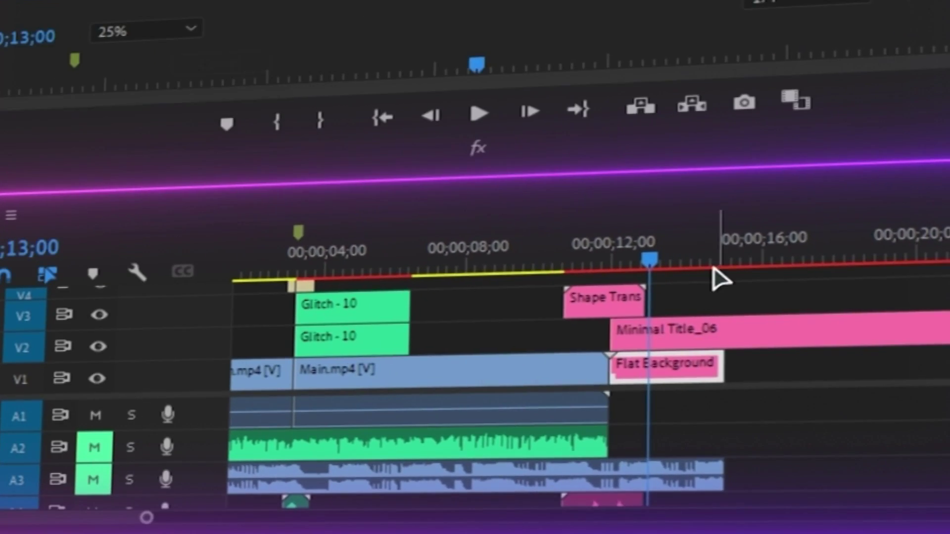
key("minus")
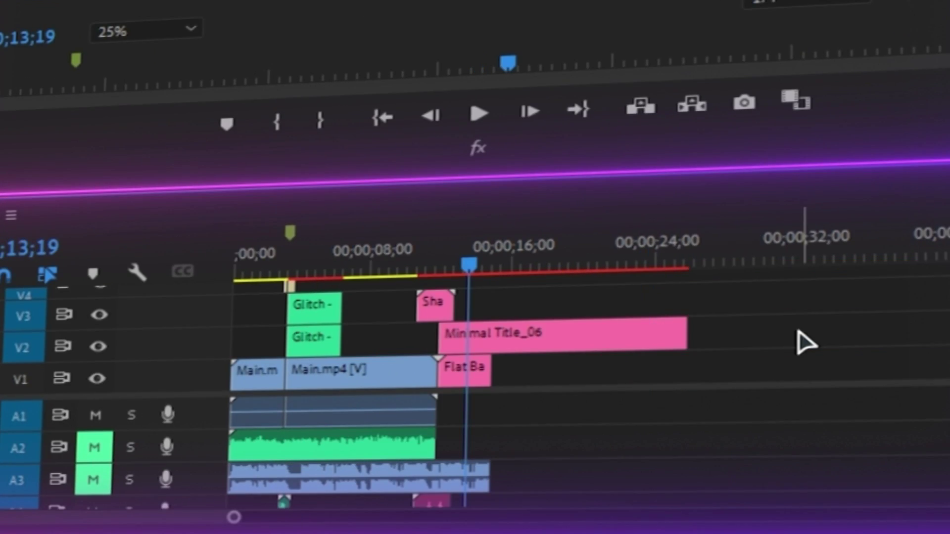